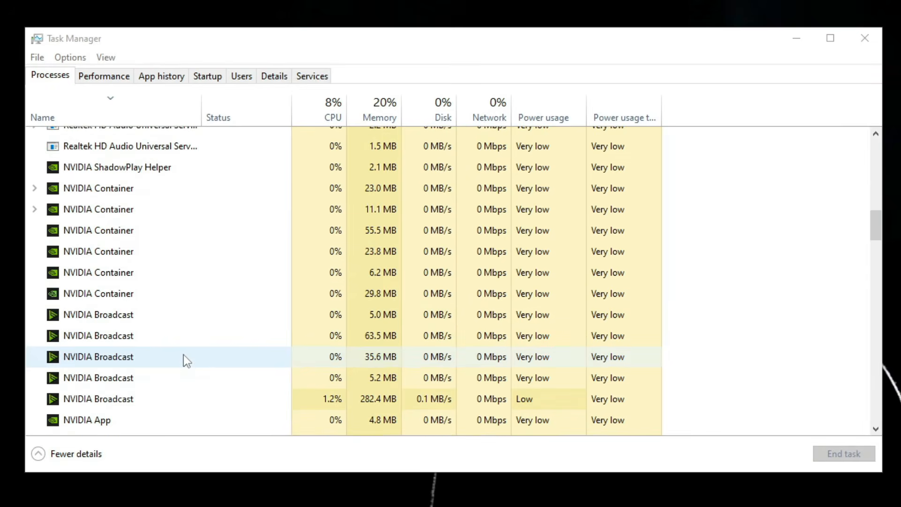
{"action": "scroll", "coordinate": [183, 187], "scroll_direction": "down", "scroll_amount": 1}
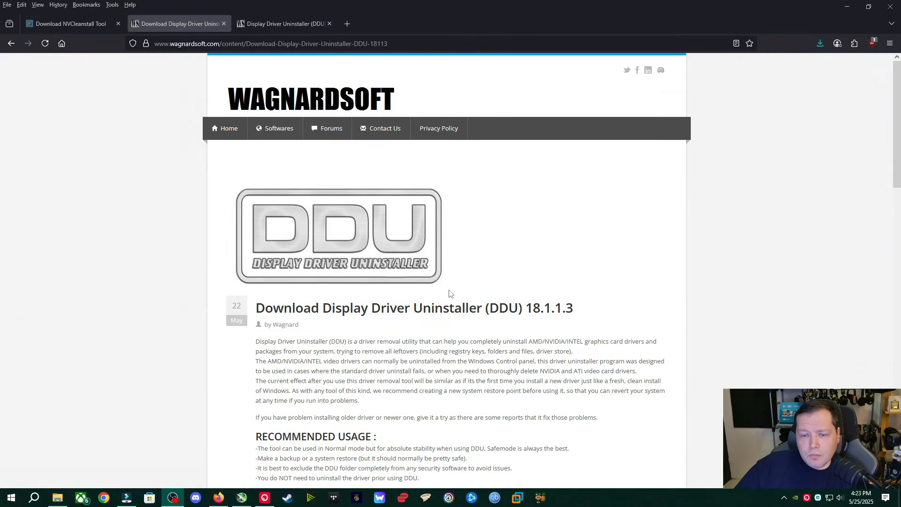
Step: Download the installer edition of Display Driver Uninstaller 18.1.1.3 from its Wagnardsoft release post
{"action": "scroll", "coordinate": [440, 280], "scroll_direction": "down", "scroll_amount": 20}
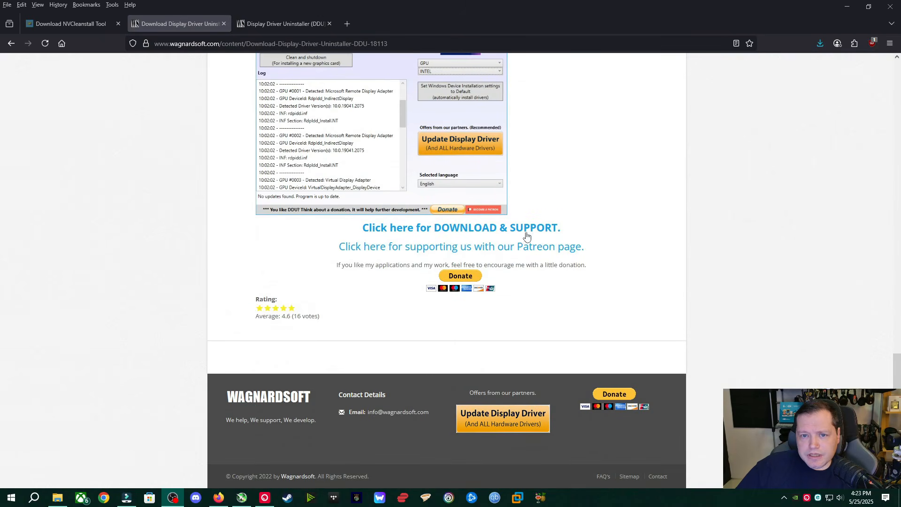
{"action": "left_click", "coordinate": [286, 22]}
{"action": "scroll", "coordinate": [420, 131], "scroll_direction": "up", "scroll_amount": 5}
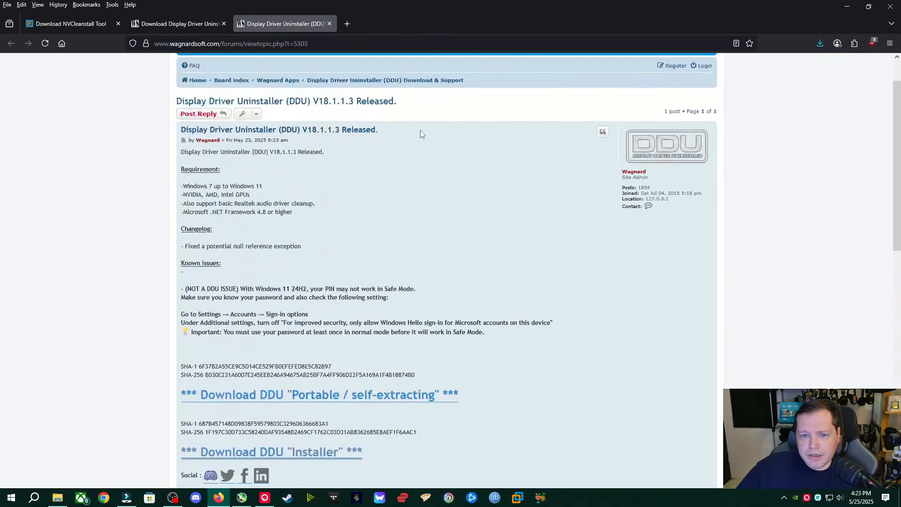
{"action": "scroll", "coordinate": [418, 131], "scroll_direction": "down", "scroll_amount": 7}
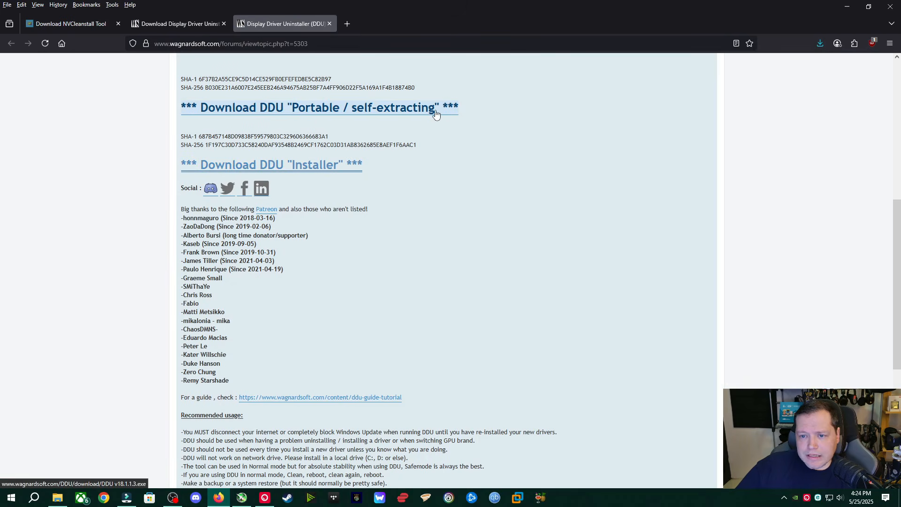
{"action": "left_click", "coordinate": [316, 168]}
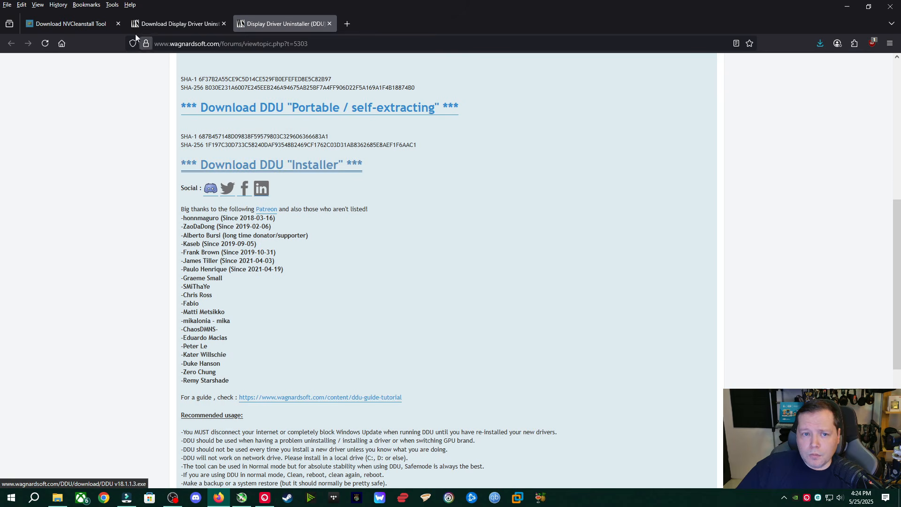
Step: View the NVCleanstall download page that is already open in the browser
{"action": "left_click", "coordinate": [70, 24]}
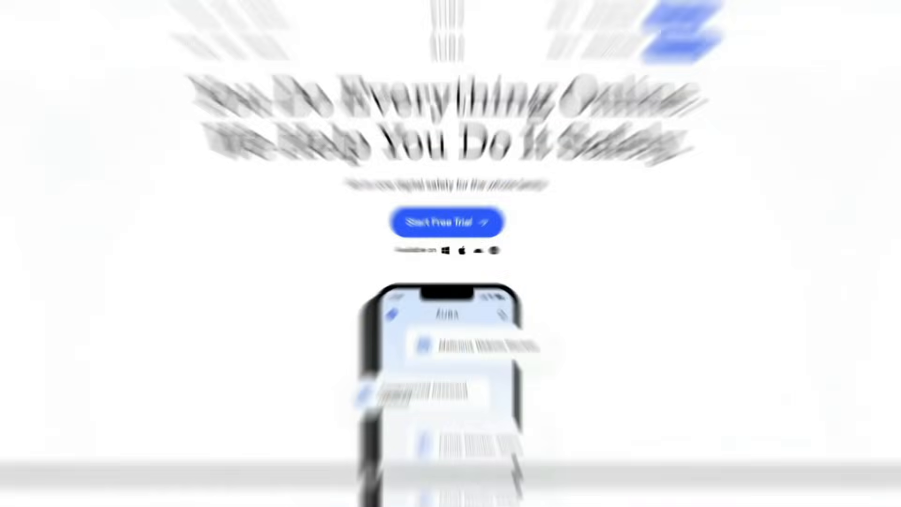
{"action": "scroll", "coordinate": [450, 253], "scroll_direction": "down", "scroll_amount": 1}
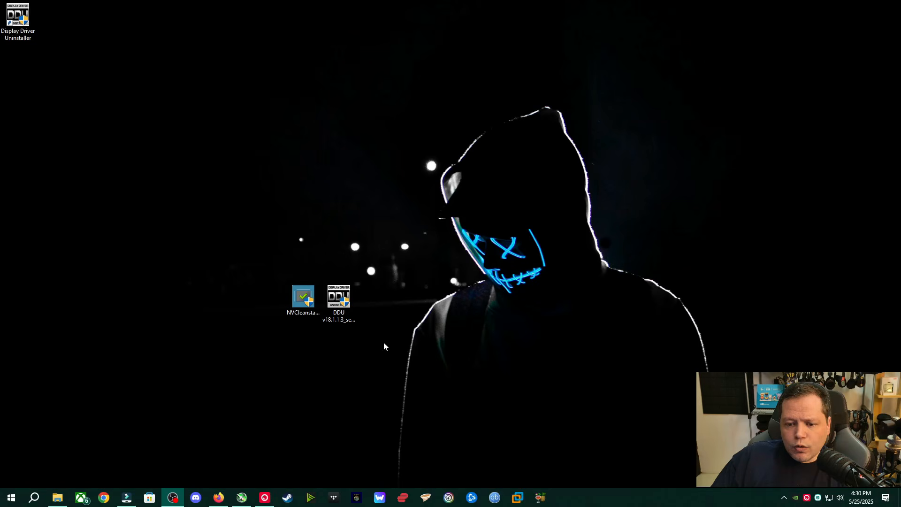
Step: Install Display Driver Uninstaller 18.1.1.3 in English with the default setup choices, then run it and dismiss the Safe Mode notice
{"action": "double_click", "coordinate": [341, 299]}
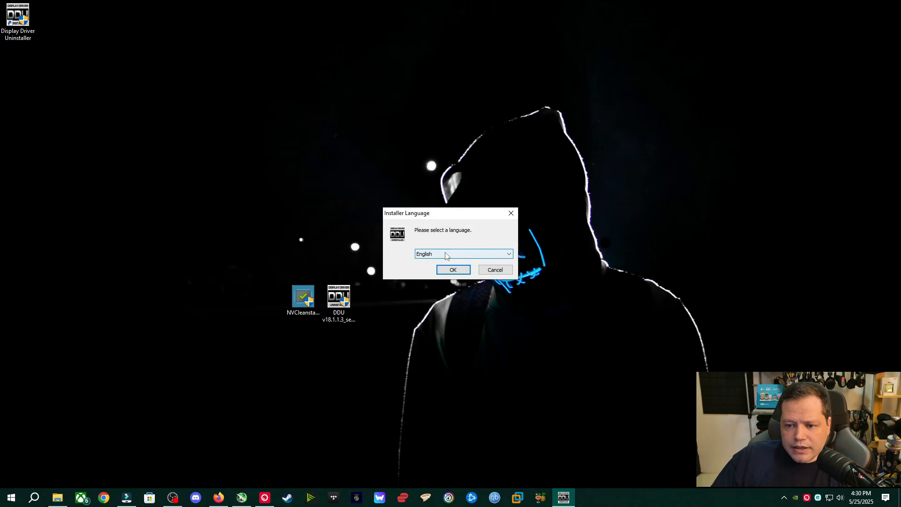
{"action": "left_click", "coordinate": [453, 269]}
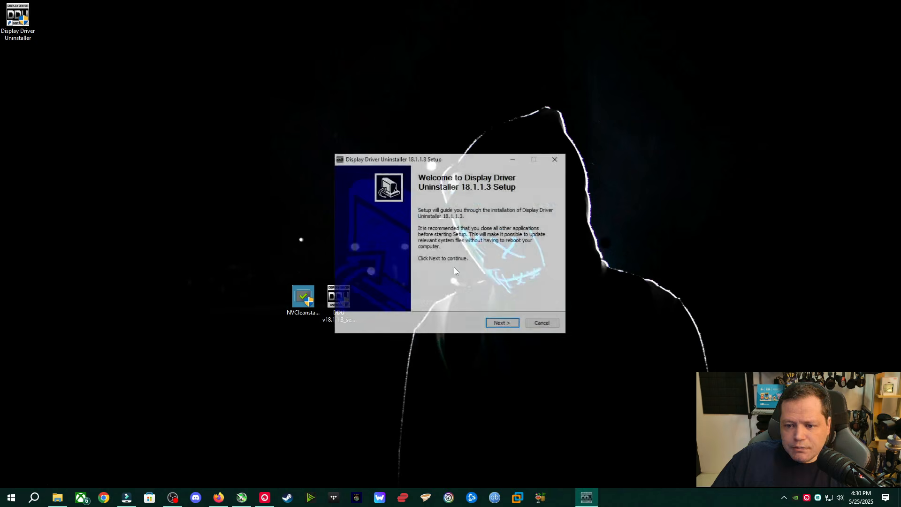
{"action": "left_click", "coordinate": [491, 322]}
{"action": "left_click", "coordinate": [499, 324]}
{"action": "left_click", "coordinate": [504, 325]}
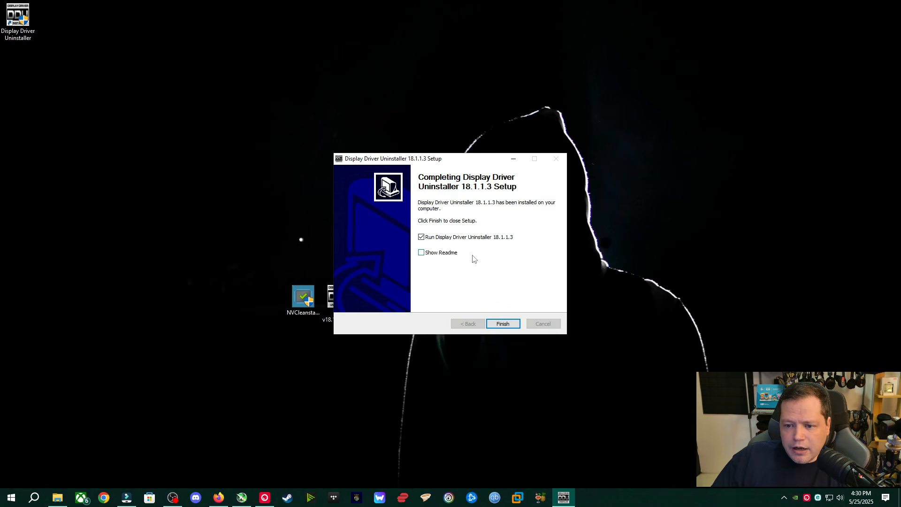
{"action": "left_click", "coordinate": [504, 325]}
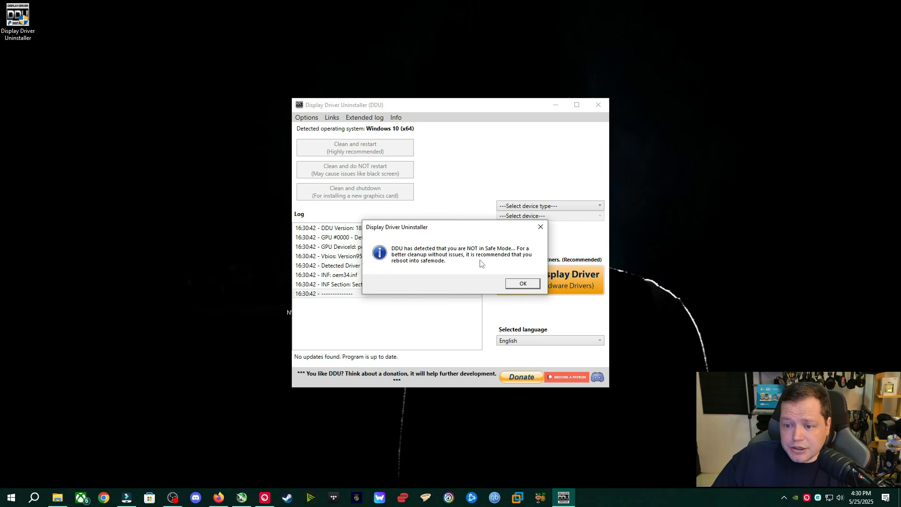
{"action": "left_click", "coordinate": [519, 284]}
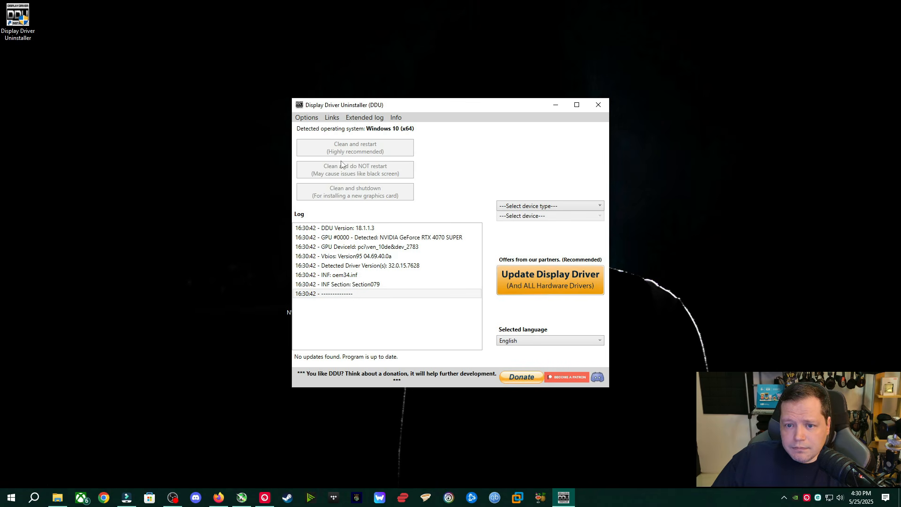
Step: Review the DDU options and the global and per-program 3D settings in NVIDIA Control Panel, leaving the options as they are
{"action": "left_click", "coordinate": [308, 119]}
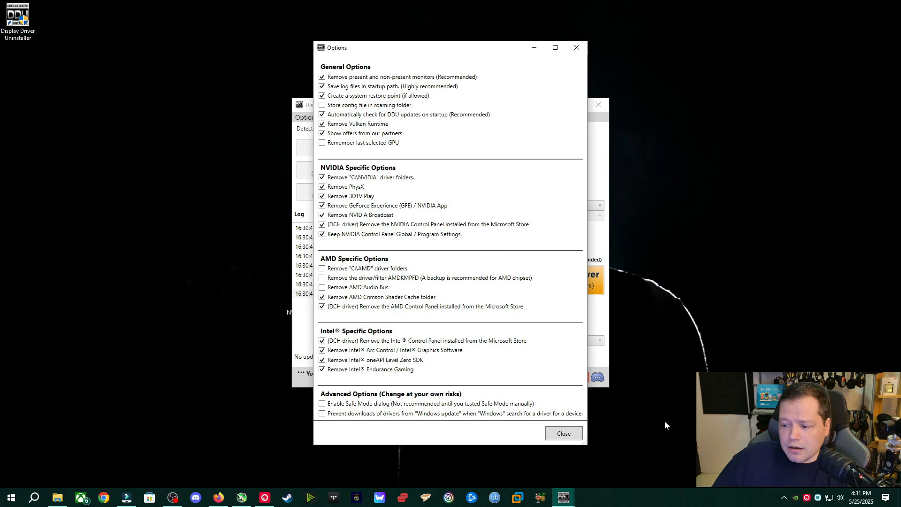
{"action": "right_click", "coordinate": [795, 498]}
{"action": "left_click", "coordinate": [815, 490]}
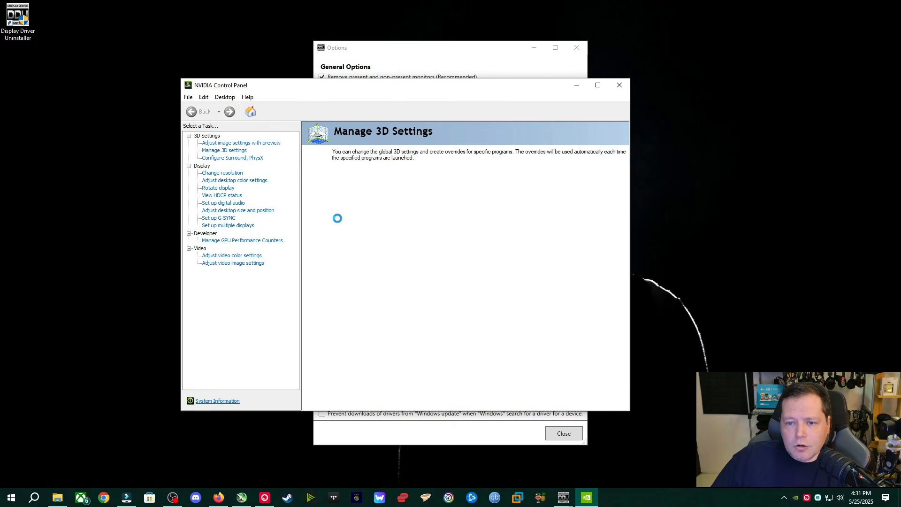
{"action": "left_click", "coordinate": [243, 180]}
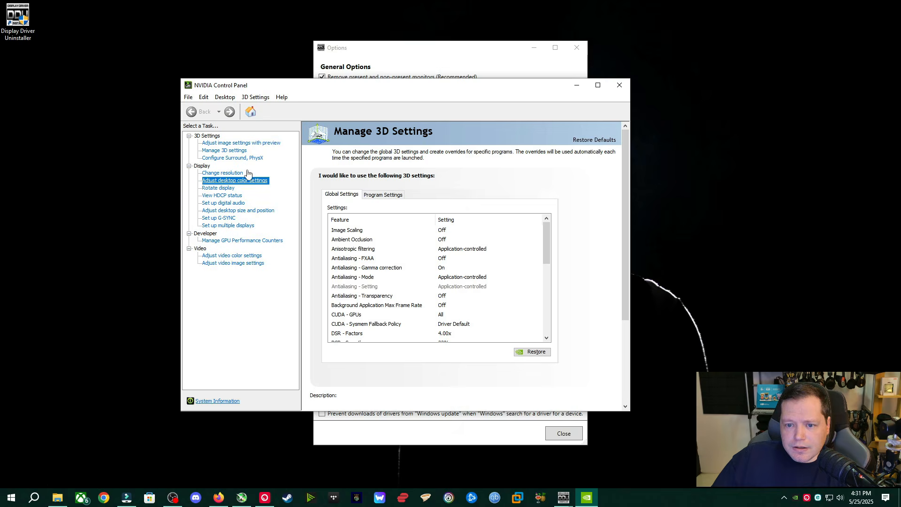
{"action": "left_click", "coordinate": [246, 173]}
{"action": "left_click", "coordinate": [232, 143]}
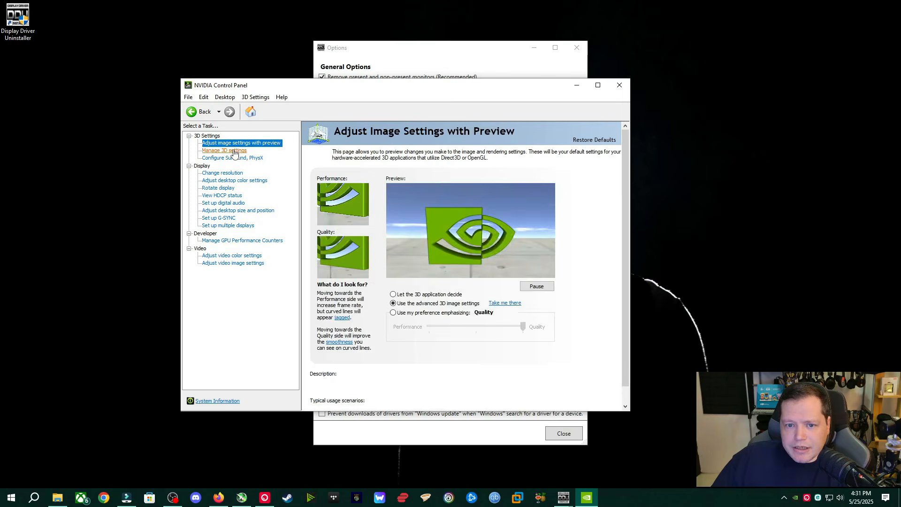
{"action": "left_click", "coordinate": [234, 151]}
{"action": "left_click", "coordinate": [380, 194]}
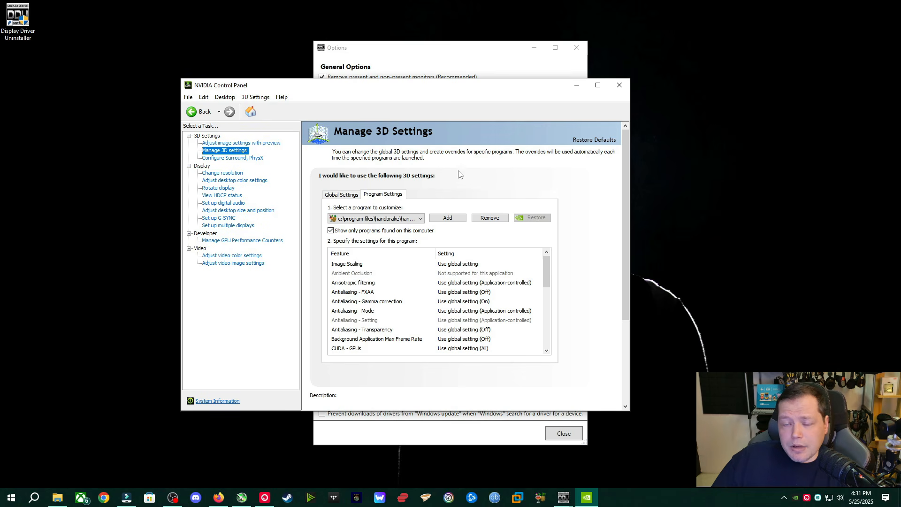
{"action": "left_click", "coordinate": [619, 85]}
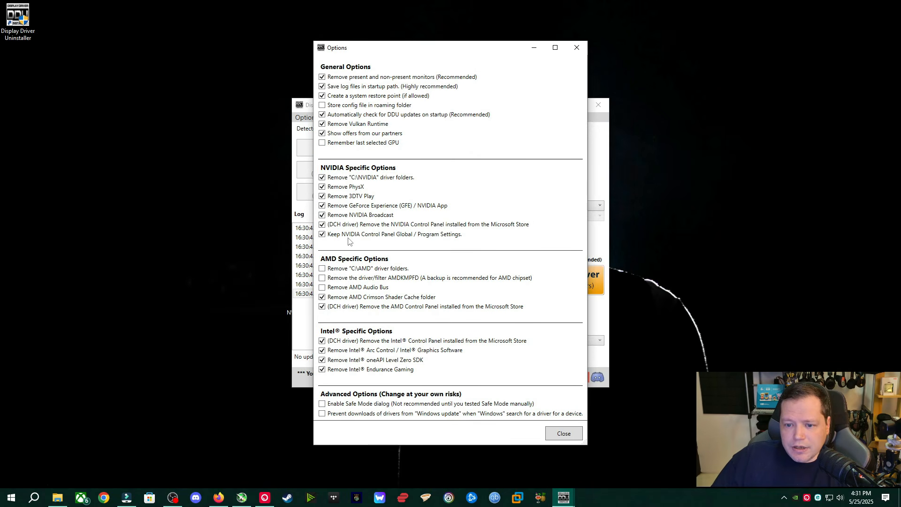
{"action": "mouse_move", "coordinate": [327, 238]}
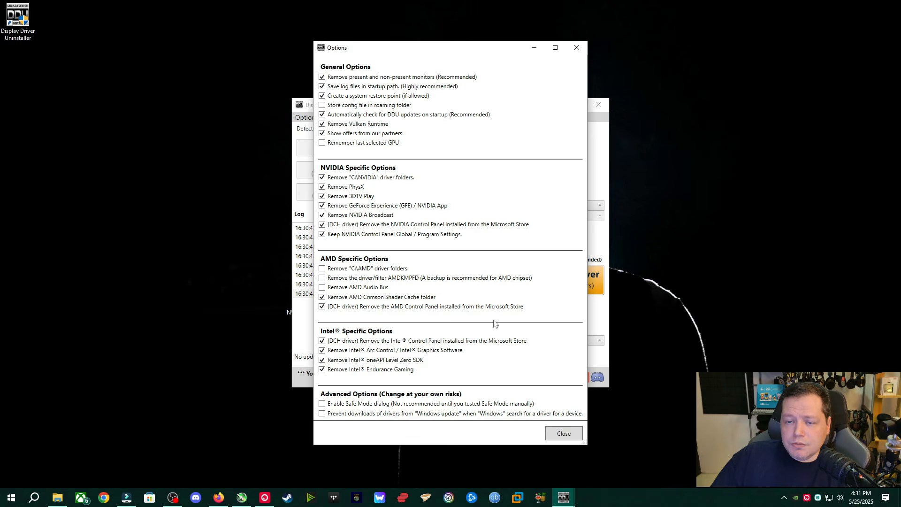
{"action": "left_click", "coordinate": [560, 433]}
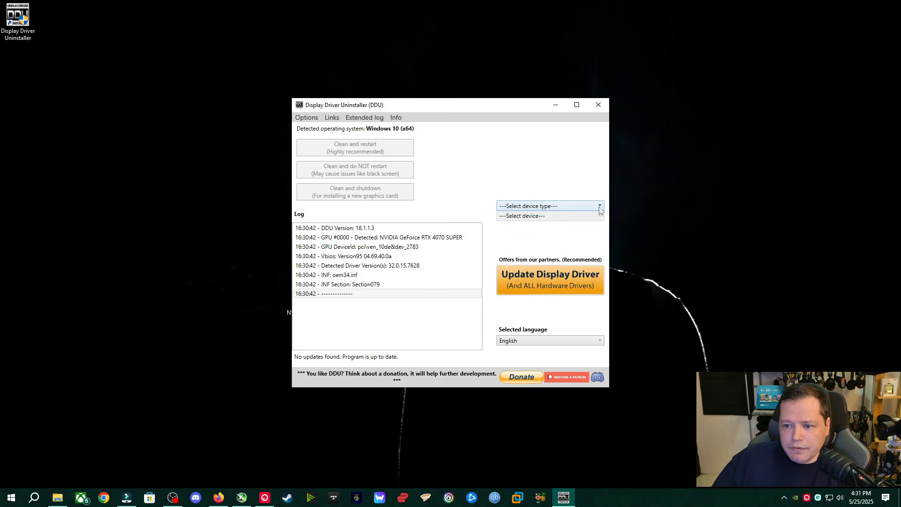
Step: Select GPU as the device type with NVIDIA as the device, and clean its drivers without restarting
{"action": "left_click", "coordinate": [565, 206]}
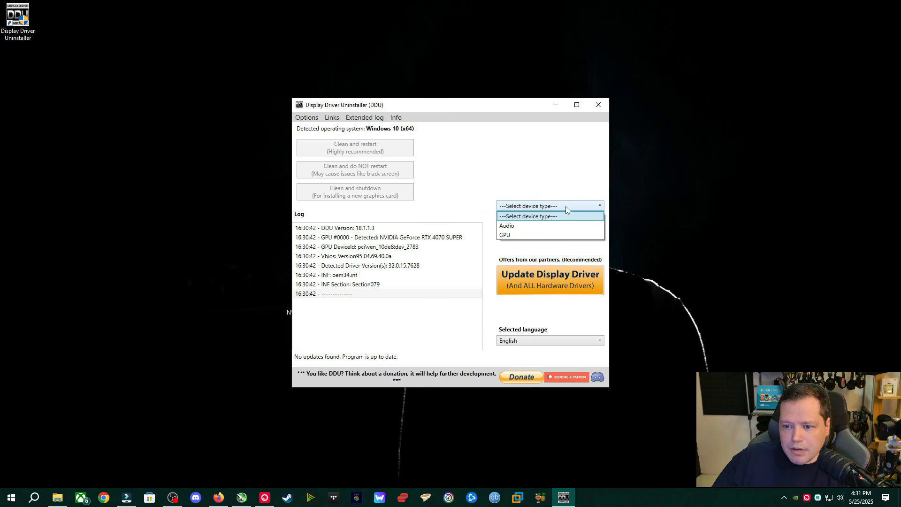
{"action": "left_click", "coordinate": [534, 235]}
{"action": "left_click", "coordinate": [542, 220]}
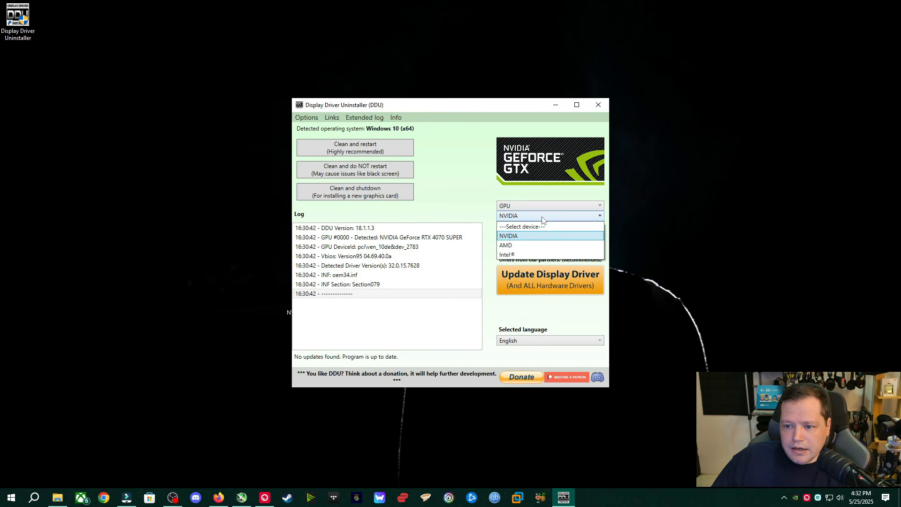
{"action": "left_click", "coordinate": [543, 220]}
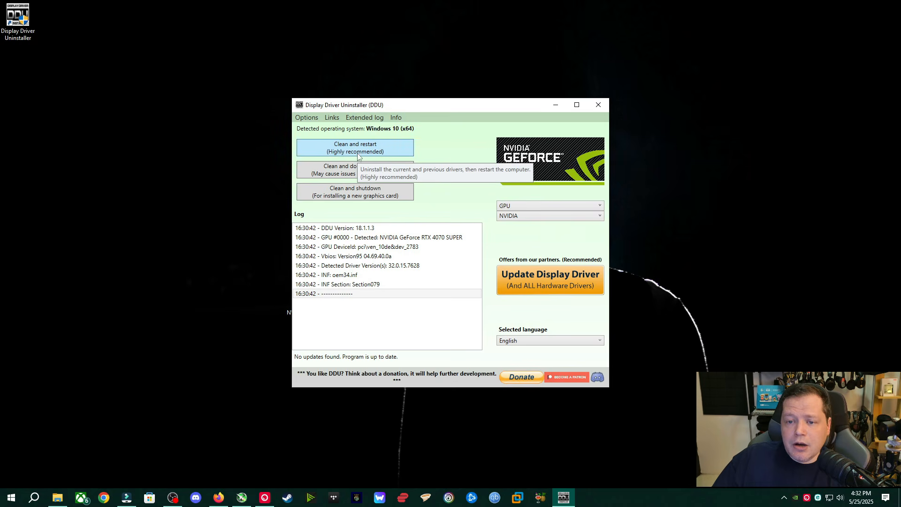
{"action": "left_click", "coordinate": [358, 171]}
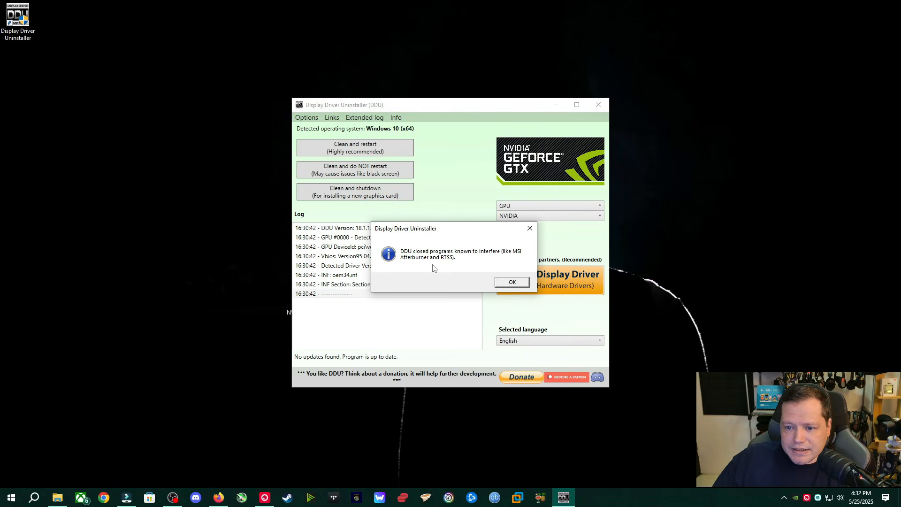
{"action": "left_click", "coordinate": [513, 282]}
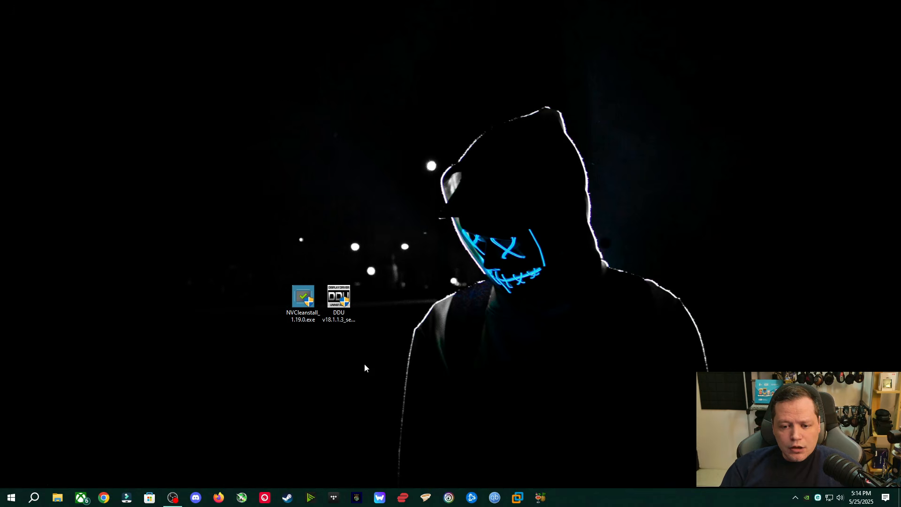
Step: Launch NVCleanstall from the desktop and choose Install best driver for my hardware after checking the manual version list
{"action": "double_click", "coordinate": [305, 296]}
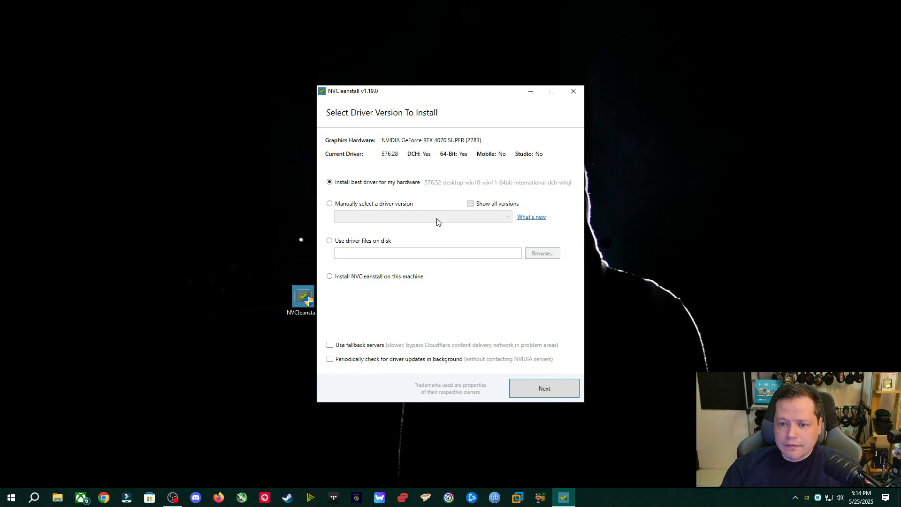
{"action": "left_click", "coordinate": [332, 203]}
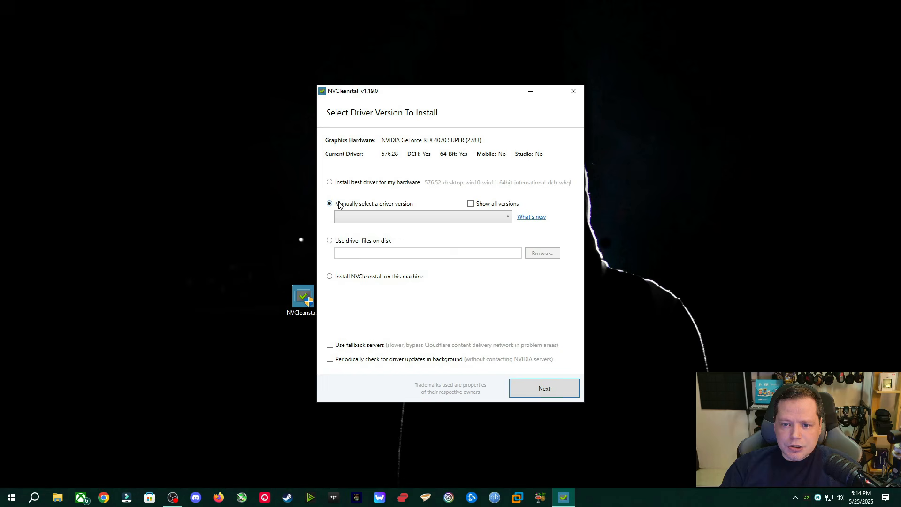
{"action": "left_click", "coordinate": [375, 218]}
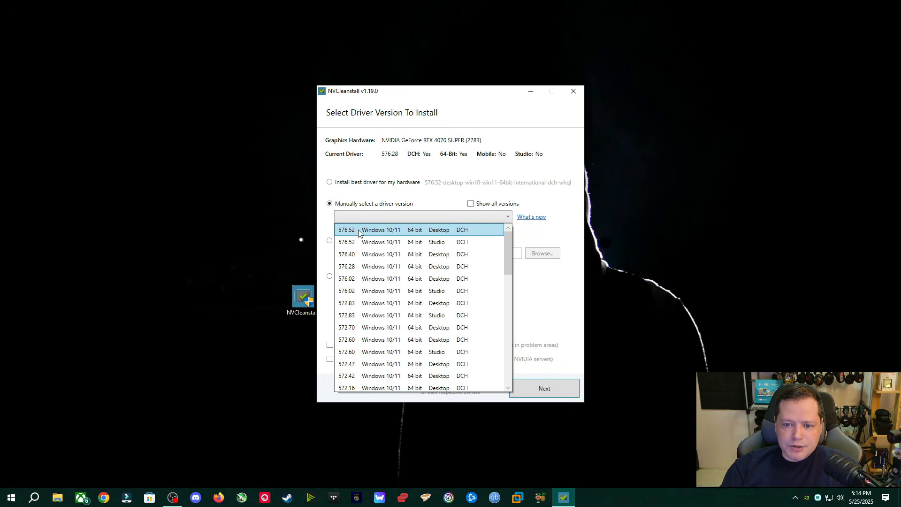
{"action": "left_click", "coordinate": [346, 184]}
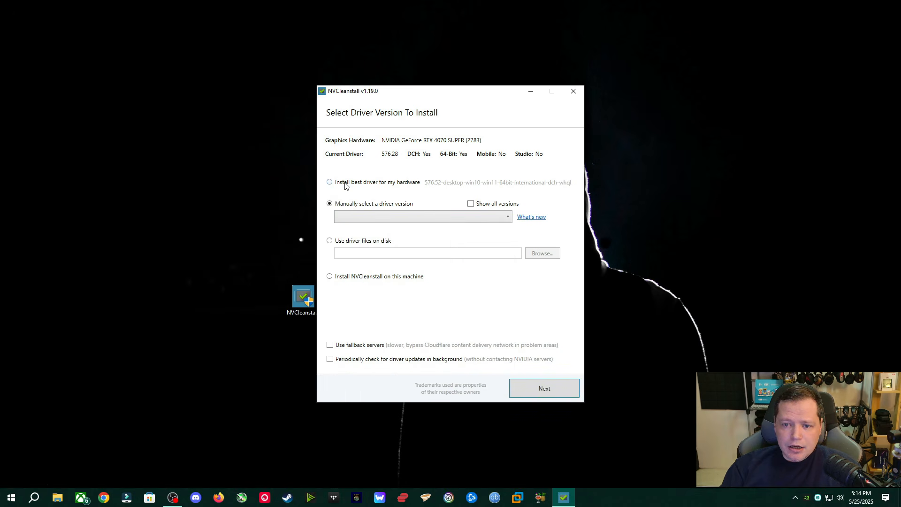
{"action": "left_click", "coordinate": [330, 182]}
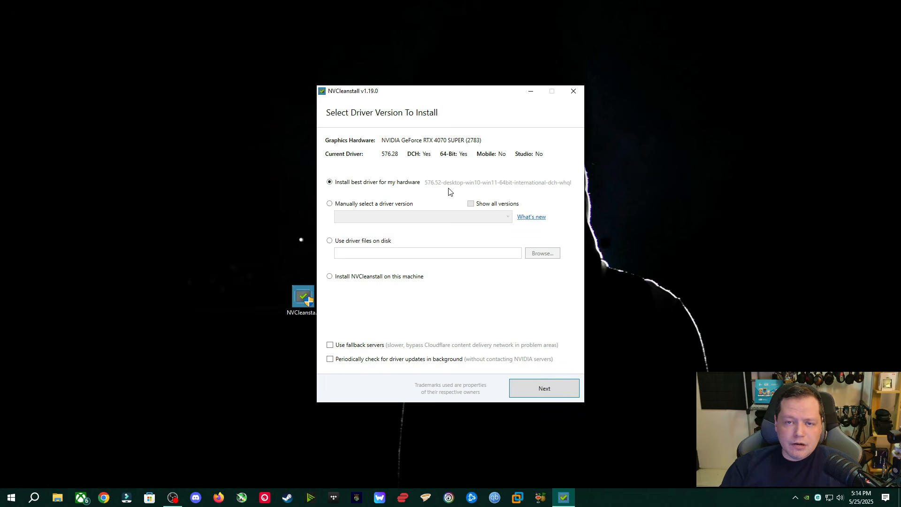
Step: Browse the manually selectable desktop and studio driver versions without choosing one
{"action": "left_click", "coordinate": [355, 205]}
{"action": "left_click", "coordinate": [391, 219]}
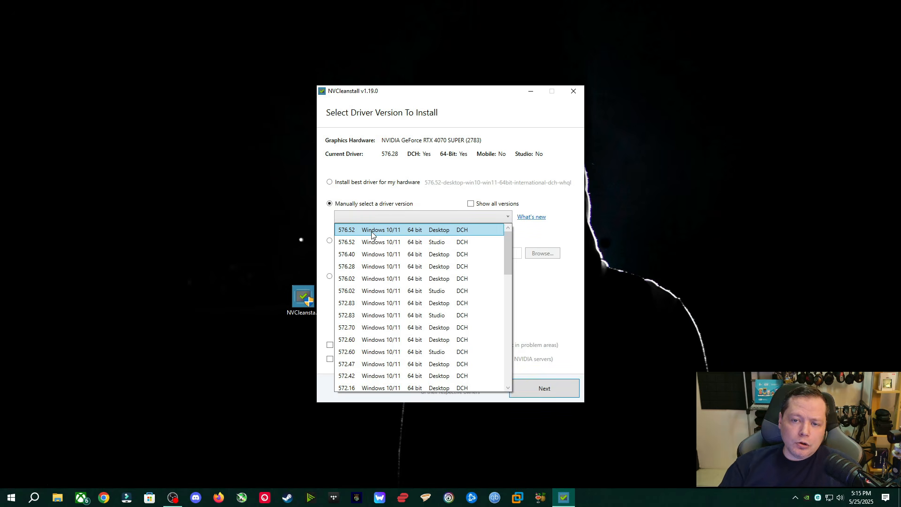
{"action": "scroll", "coordinate": [413, 290], "scroll_direction": "down", "scroll_amount": 5}
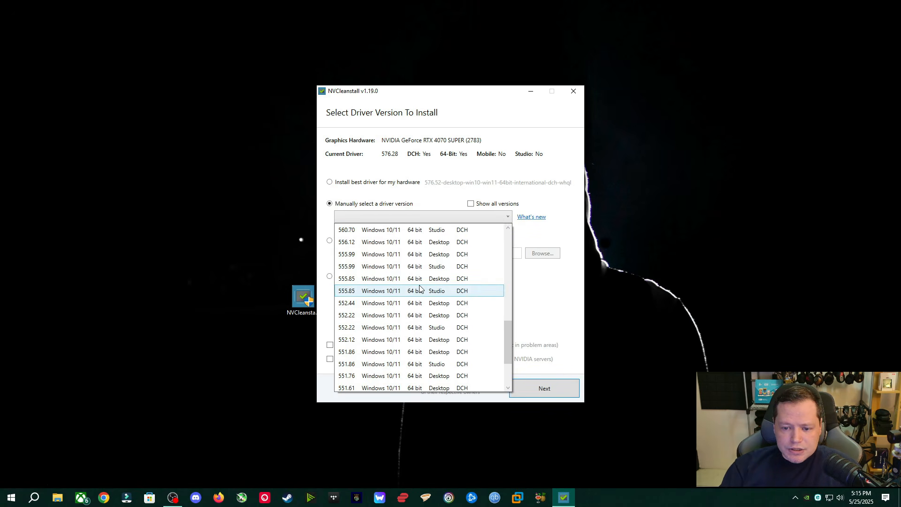
{"action": "scroll", "coordinate": [415, 291], "scroll_direction": "up", "scroll_amount": 5}
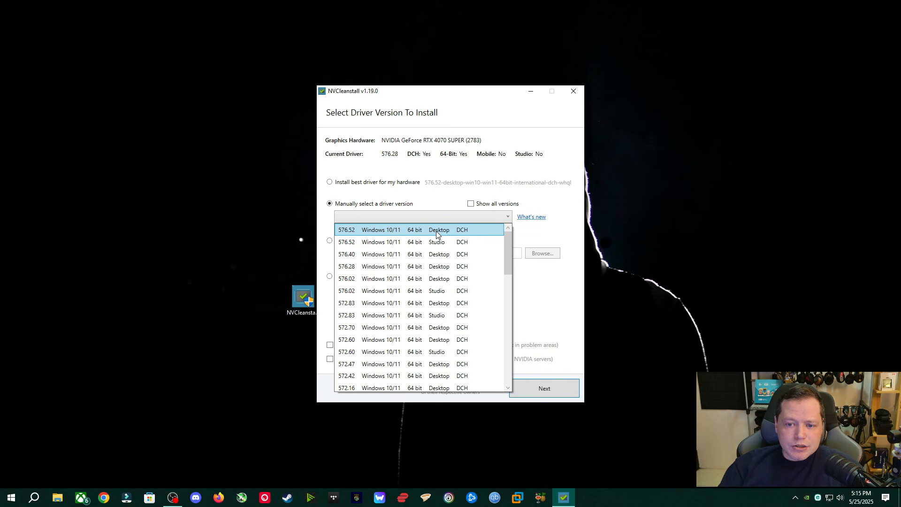
{"action": "left_click", "coordinate": [435, 202]}
Step: Choose Install best driver for my hardware and continue to the component selection
{"action": "left_click", "coordinate": [356, 183]}
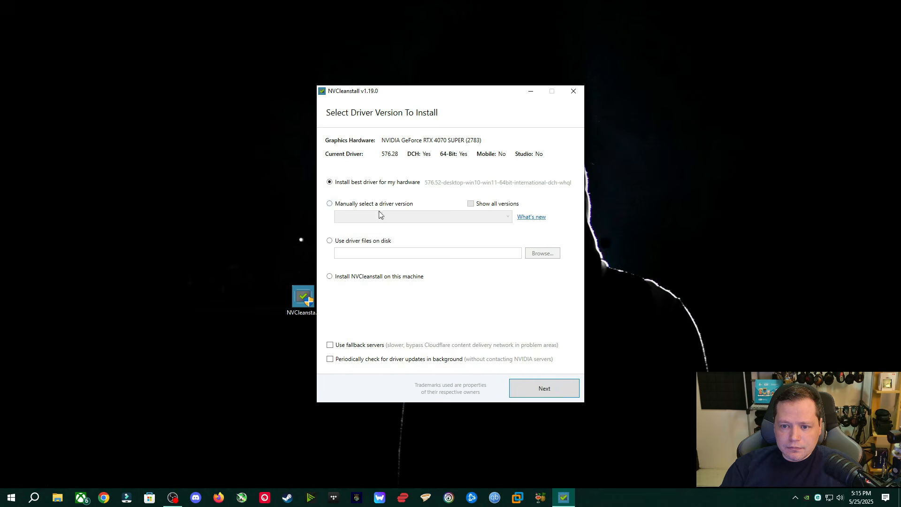
{"action": "left_click", "coordinate": [567, 390]}
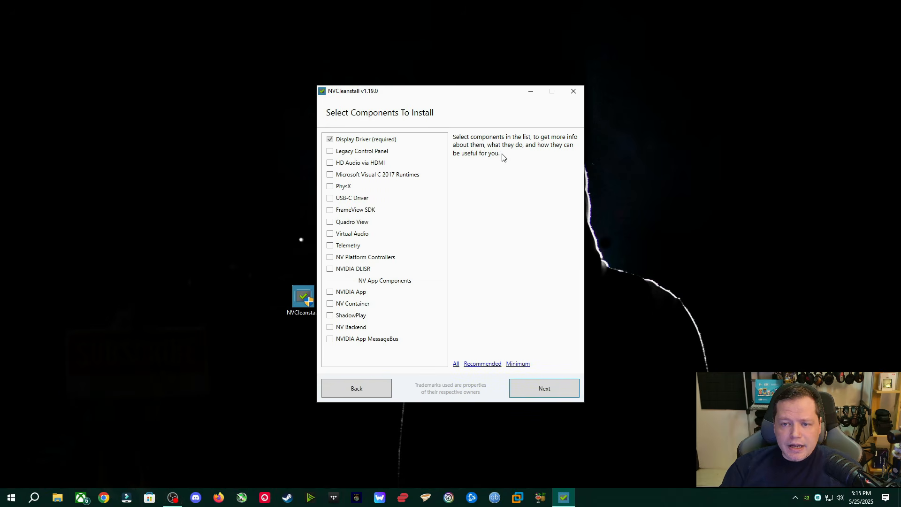
Step: Compare the Minimum and Recommended component presets, keep Recommended with Legacy Control Panel, HD Audio via HDMI and PhysX, and continue to the tweaks
{"action": "left_click", "coordinate": [476, 364]}
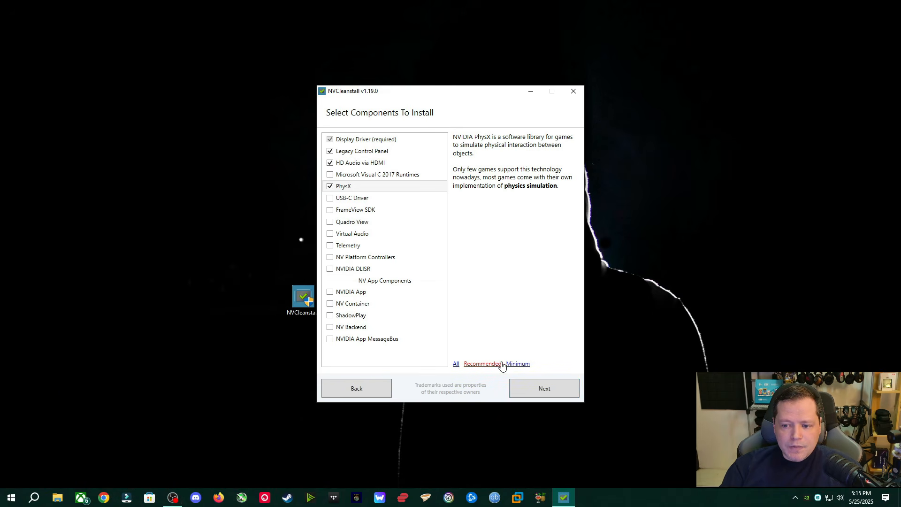
{"action": "left_click", "coordinate": [518, 364]}
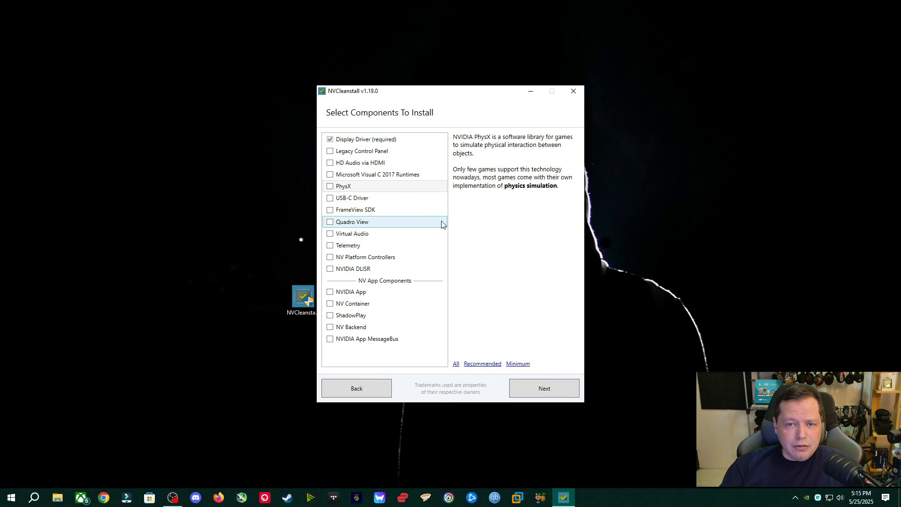
{"action": "left_click", "coordinate": [482, 364]}
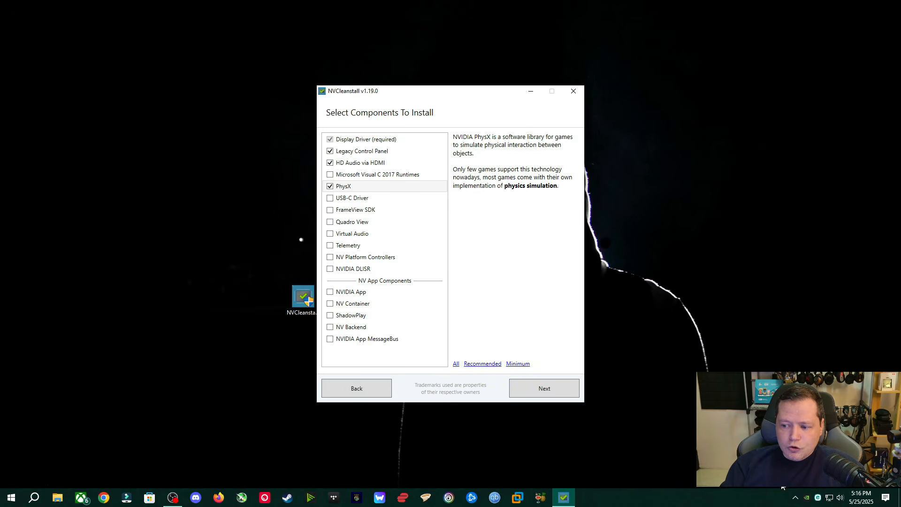
{"action": "left_click", "coordinate": [805, 499]}
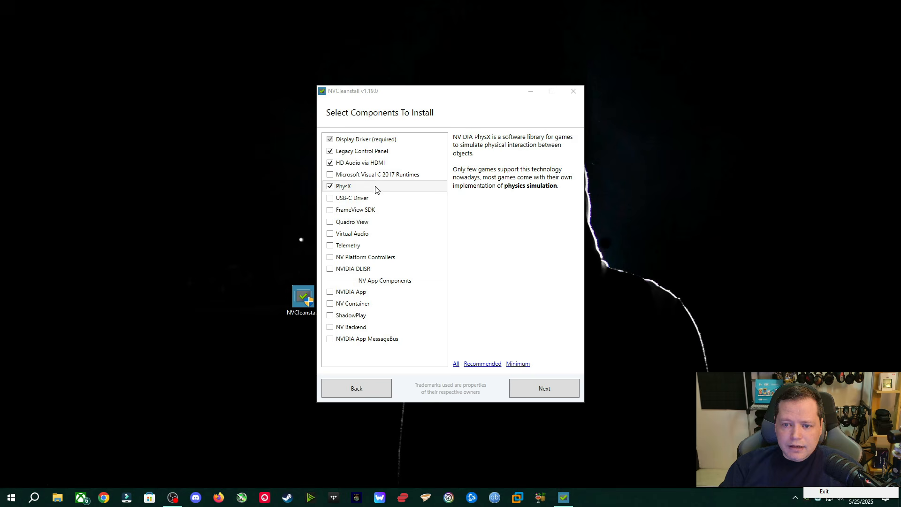
{"action": "left_click", "coordinate": [354, 201]}
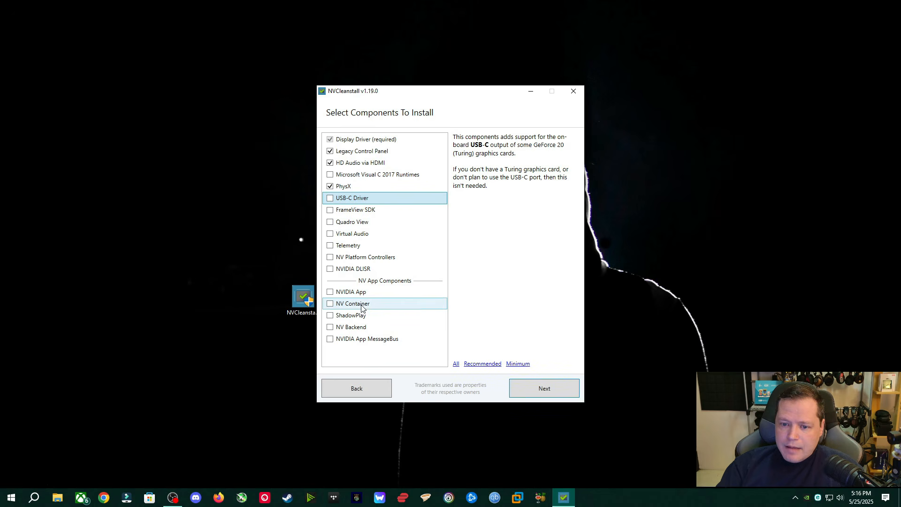
{"action": "left_click", "coordinate": [544, 387]}
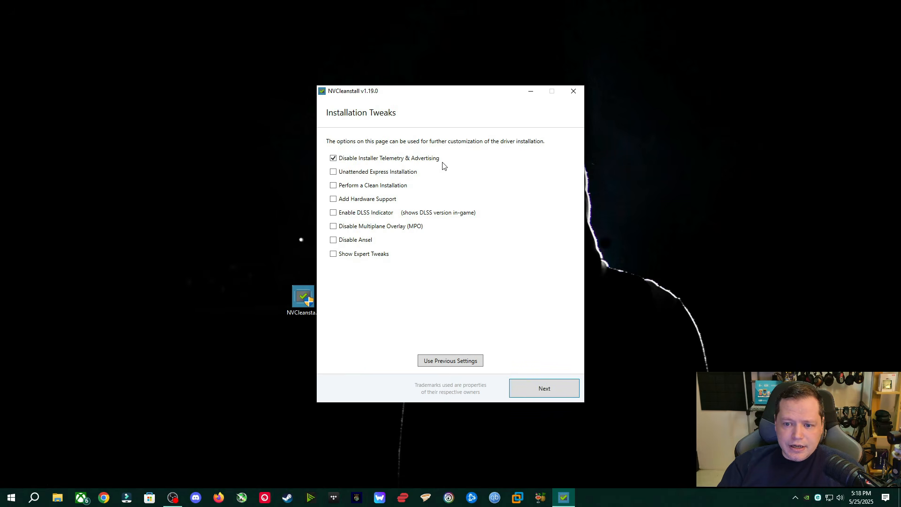
Step: Review the expert tweaks, hide them again, and continue with only Disable Installer Telemetry & Advertising enabled
{"action": "left_click", "coordinate": [365, 255]}
{"action": "scroll", "coordinate": [365, 256], "scroll_direction": "down", "scroll_amount": 1}
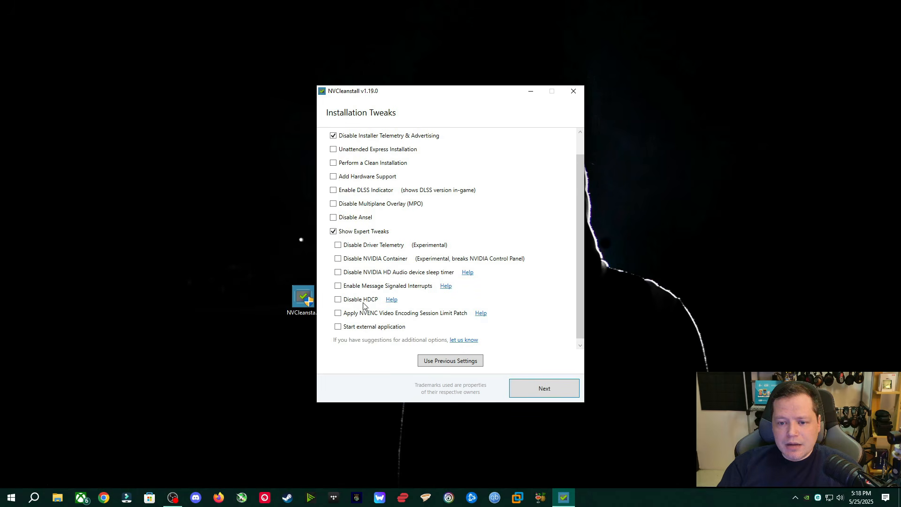
{"action": "left_click", "coordinate": [353, 235]}
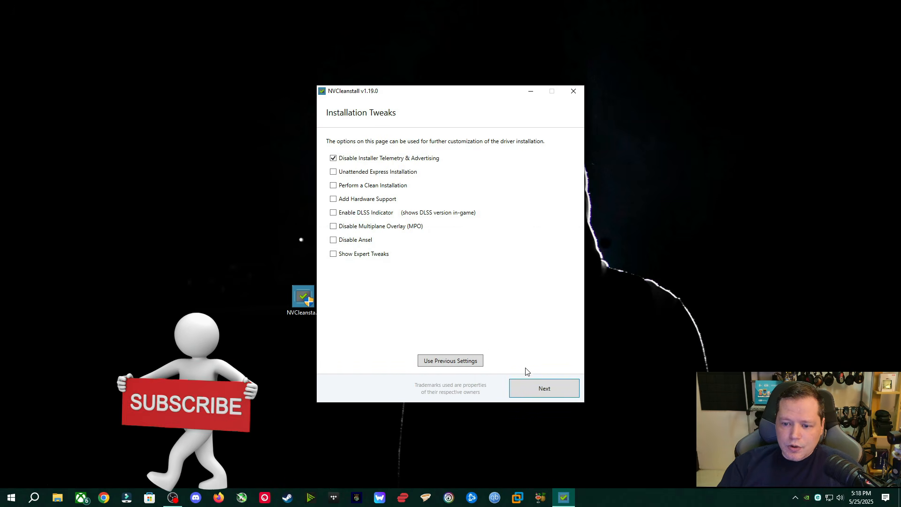
{"action": "left_click", "coordinate": [544, 388]}
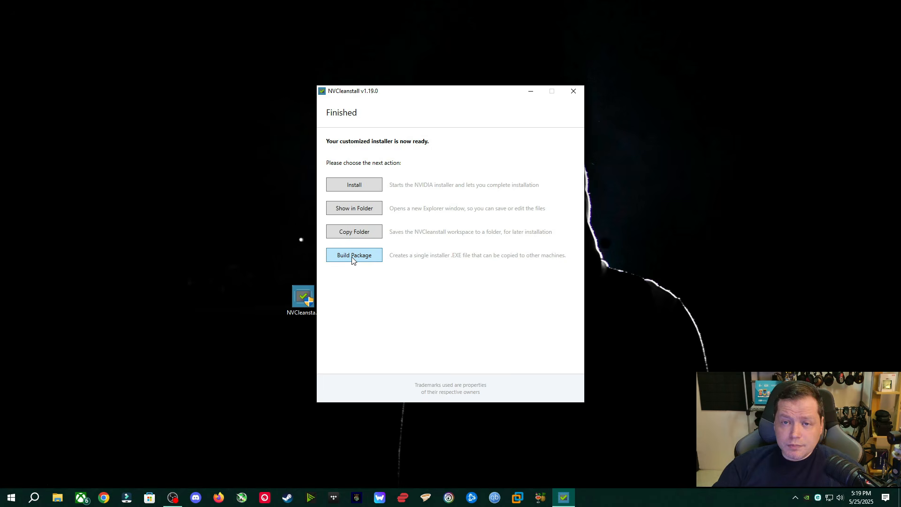
Step: Install the customized NVIDIA graphics driver, accepting the license agreement and using the Express option, and close both installer windows
{"action": "left_click", "coordinate": [361, 187]}
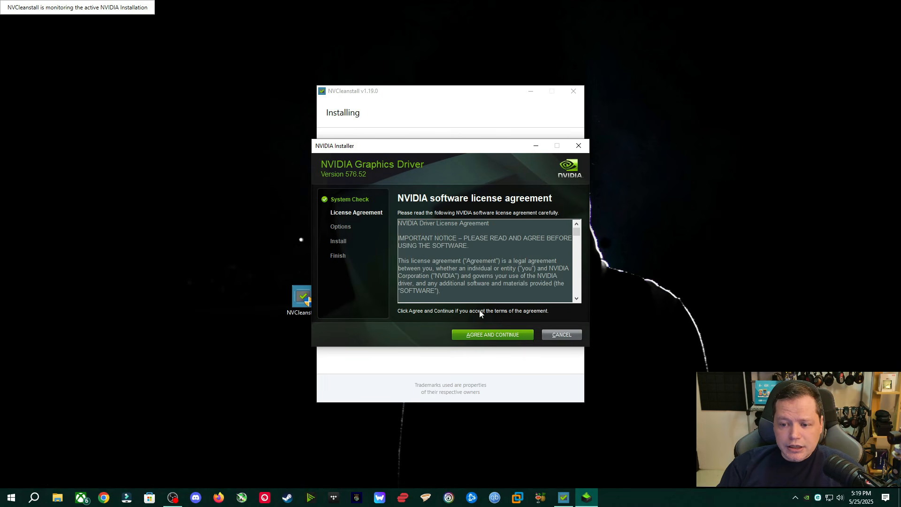
{"action": "left_click", "coordinate": [502, 334]}
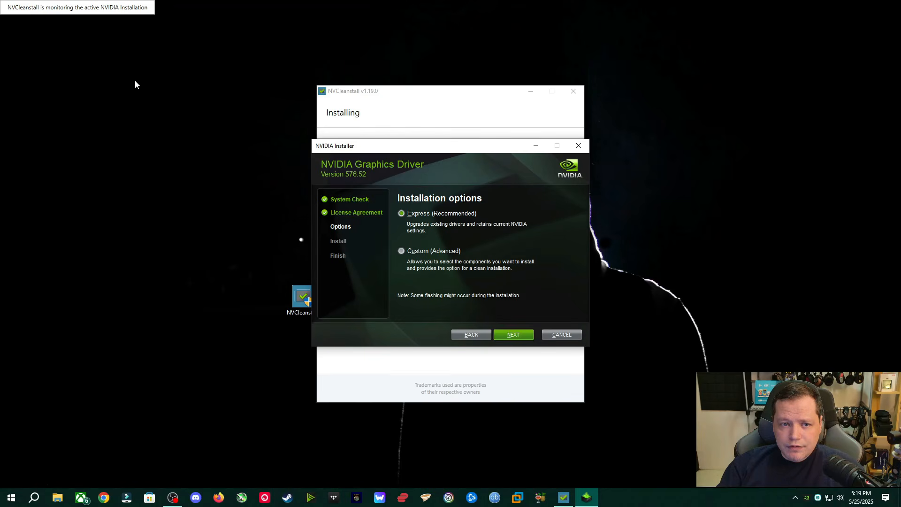
{"action": "left_click", "coordinate": [525, 336]}
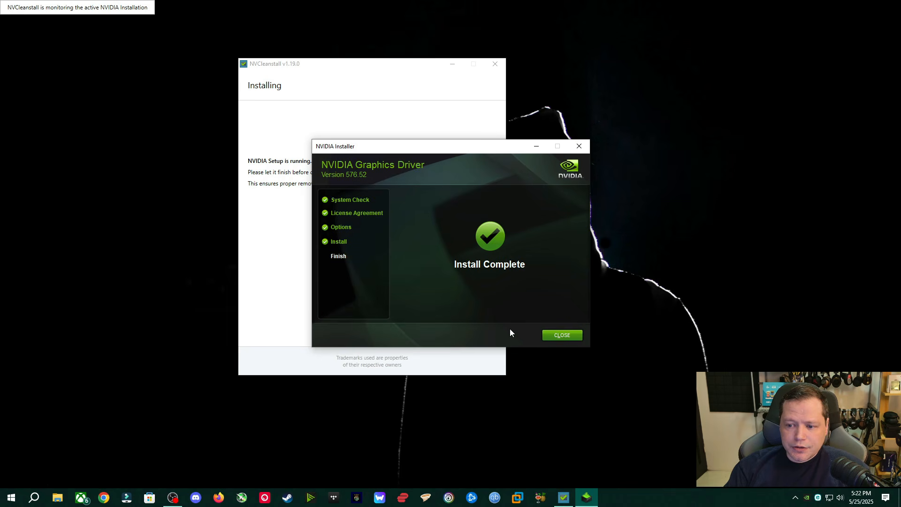
{"action": "left_click", "coordinate": [569, 335]}
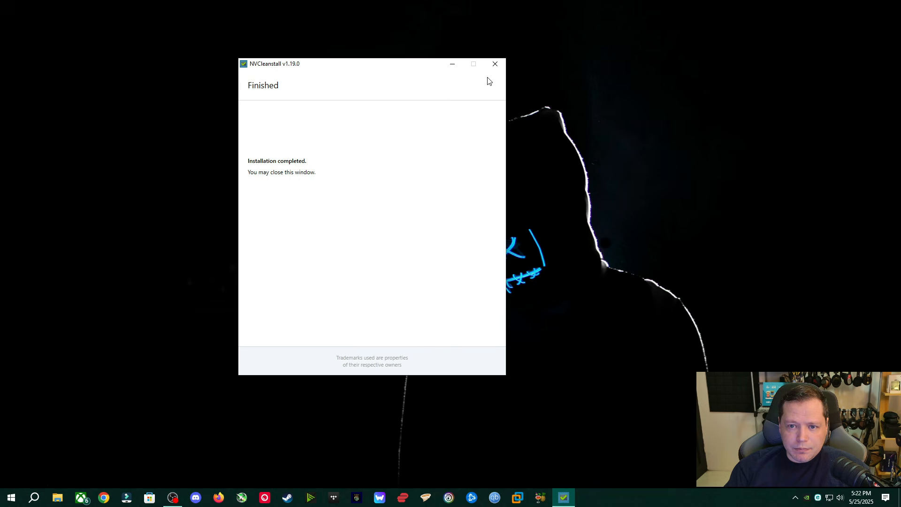
{"action": "left_click", "coordinate": [495, 64]}
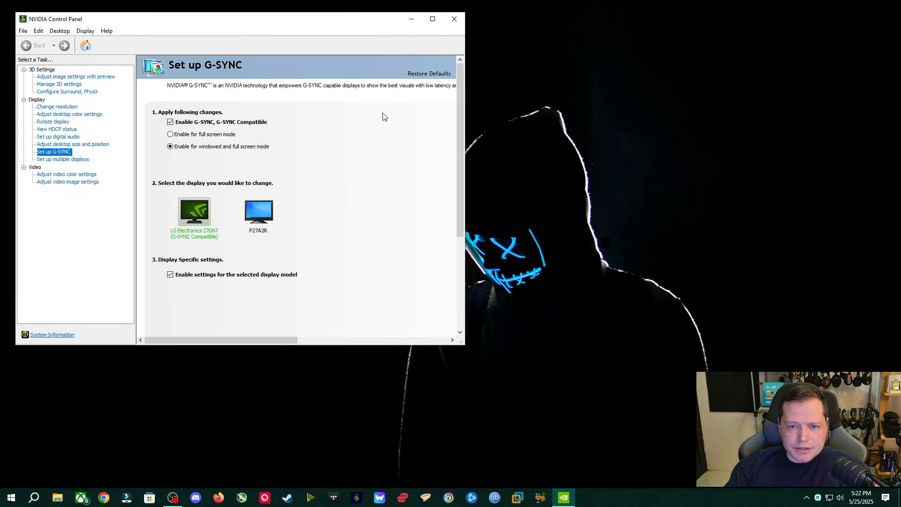
Step: Close the NVIDIA Control Panel and open Task Manager
{"action": "left_click", "coordinate": [454, 19]}
{"action": "right_click", "coordinate": [604, 497]}
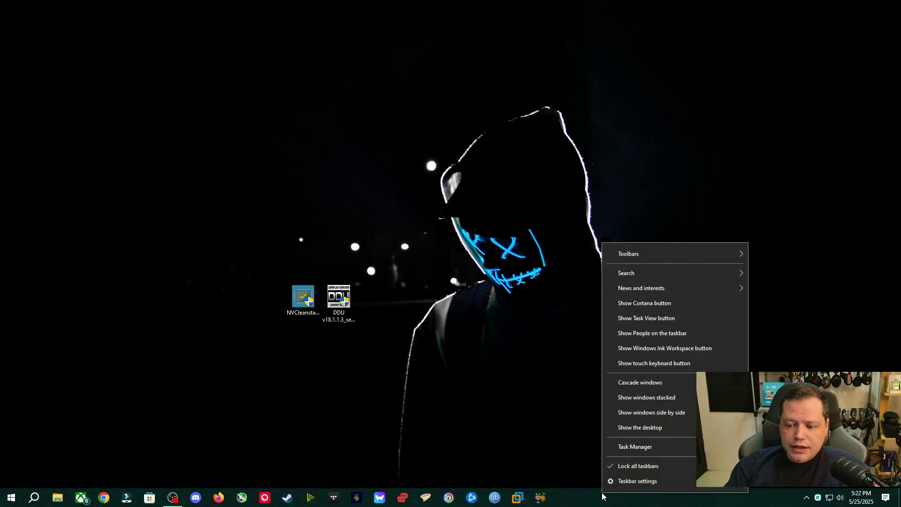
{"action": "left_click", "coordinate": [651, 443]}
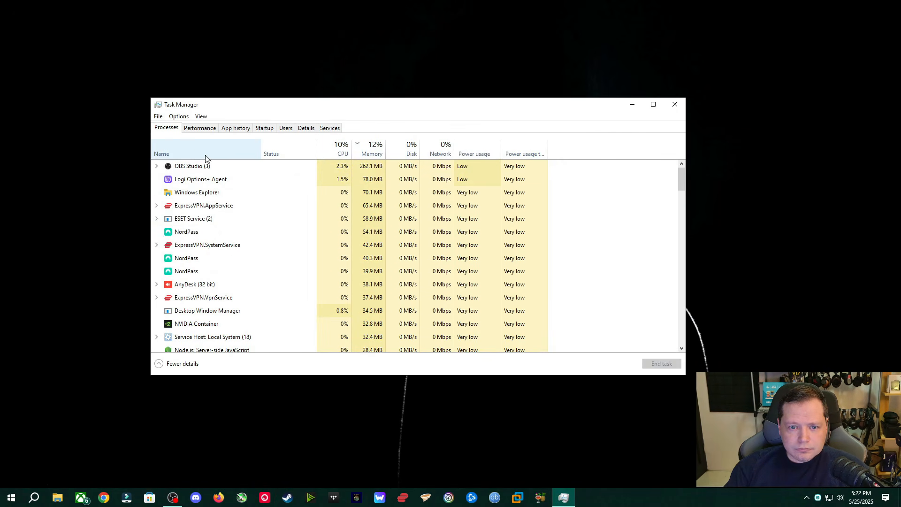
Step: Sort the running processes by name, examine the NVIDIA background processes, and view the CPU performance details
{"action": "left_click", "coordinate": [207, 154]}
{"action": "scroll", "coordinate": [217, 216], "scroll_direction": "down", "scroll_amount": 5}
{"action": "scroll", "coordinate": [220, 217], "scroll_direction": "down", "scroll_amount": 5}
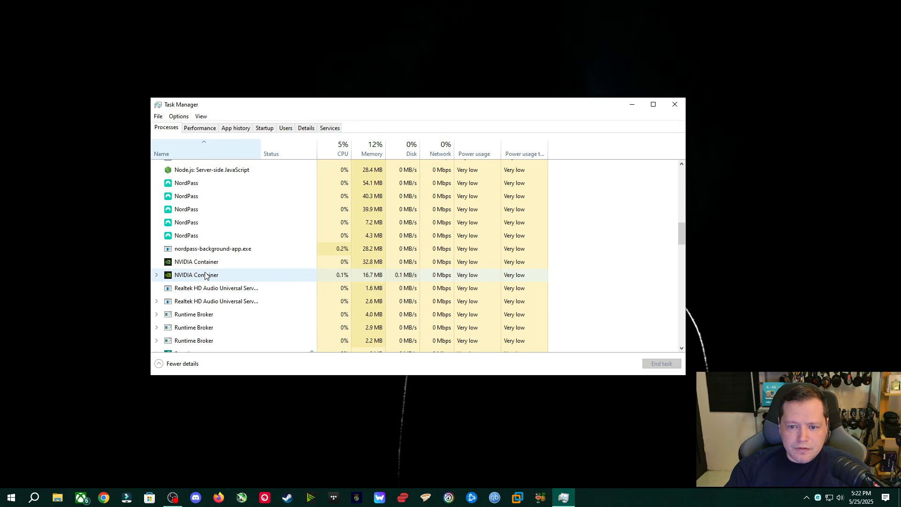
{"action": "scroll", "coordinate": [226, 262], "scroll_direction": "down", "scroll_amount": 2}
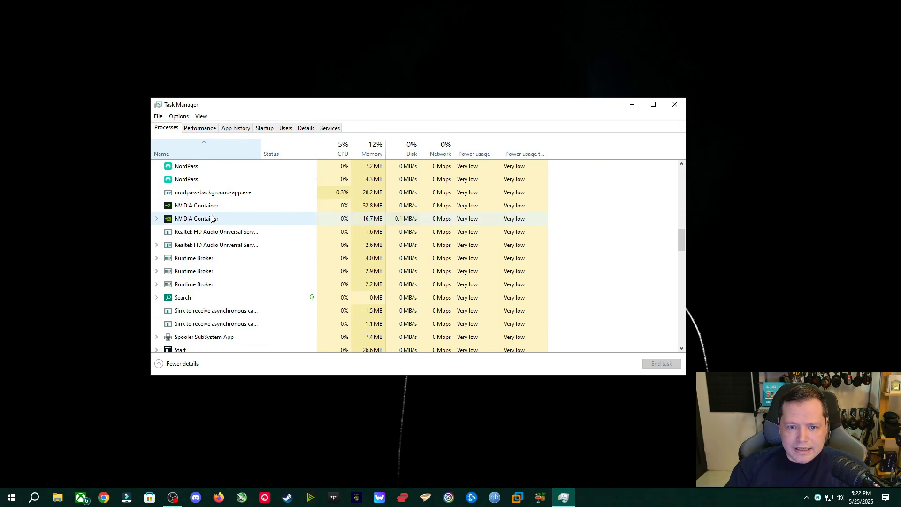
{"action": "scroll", "coordinate": [212, 215], "scroll_direction": "down", "scroll_amount": 2}
{"action": "scroll", "coordinate": [226, 277], "scroll_direction": "up", "scroll_amount": 3}
{"action": "scroll", "coordinate": [226, 277], "scroll_direction": "up", "scroll_amount": 2}
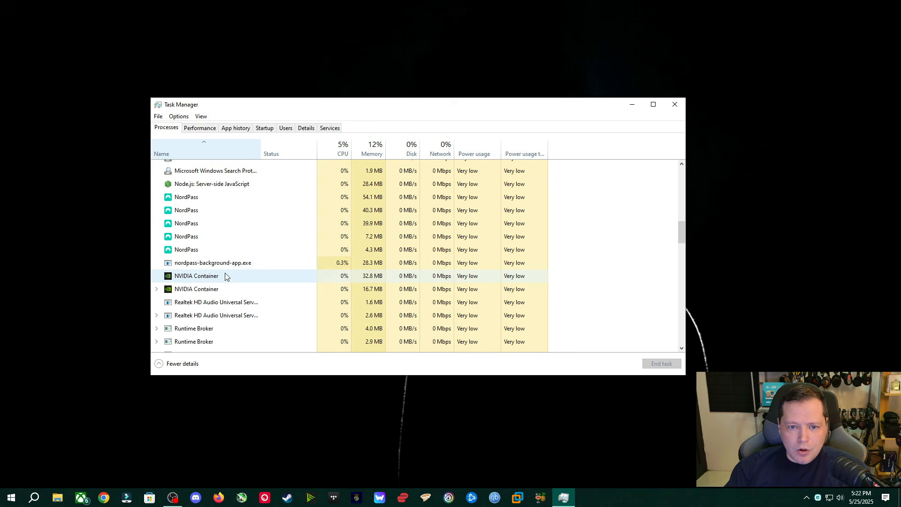
{"action": "scroll", "coordinate": [225, 211], "scroll_direction": "down", "scroll_amount": 3}
{"action": "scroll", "coordinate": [225, 211], "scroll_direction": "down", "scroll_amount": 2}
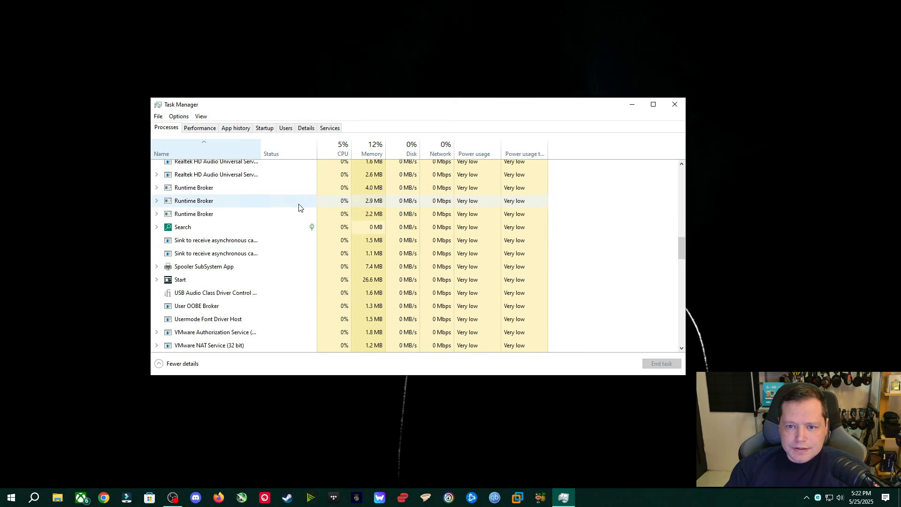
{"action": "left_click", "coordinate": [200, 127]}
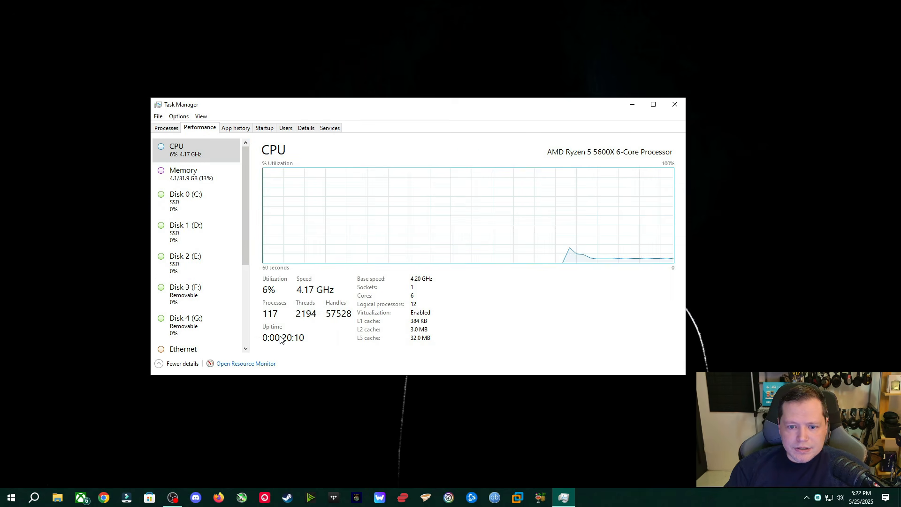